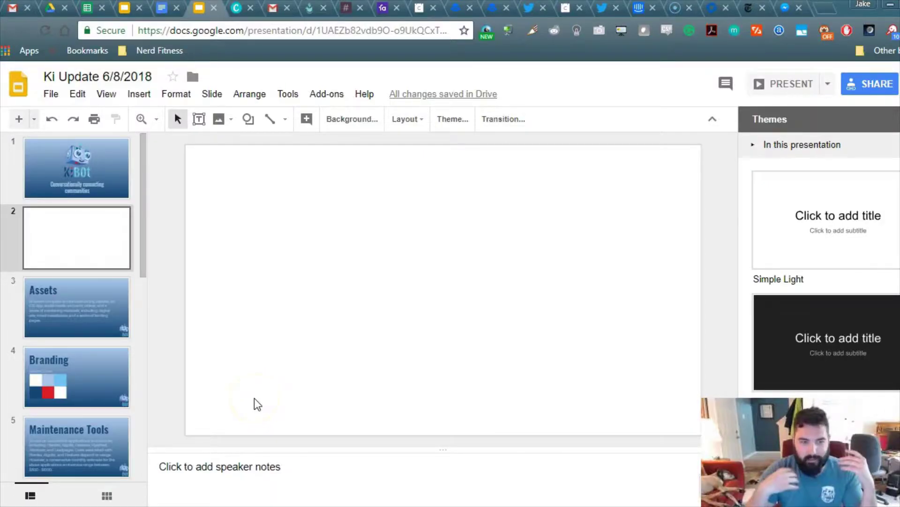
# - Show slide 1, the KiBot title slide 'Conversationally connecting communities', in the editor
pyautogui.click(101, 180)
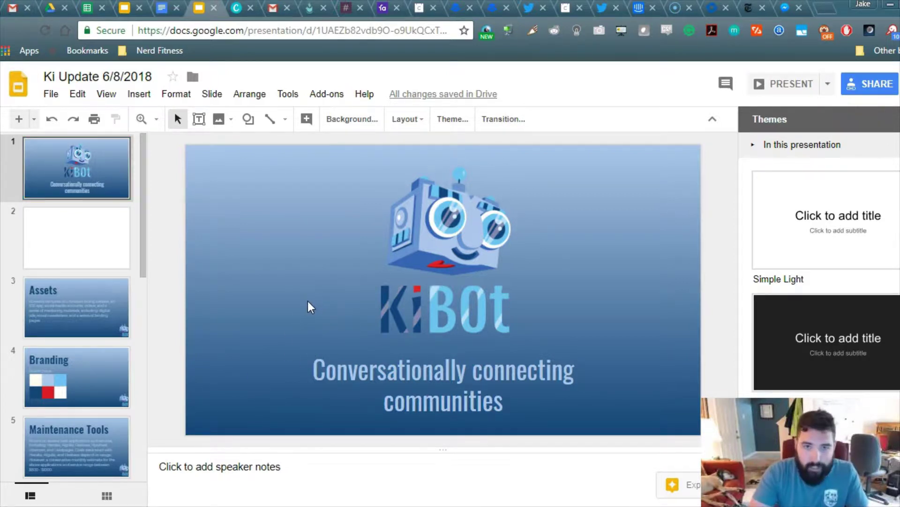
# - Switch to the Canva brand page and close the open dark blue colour picker
pyautogui.click(238, 13)
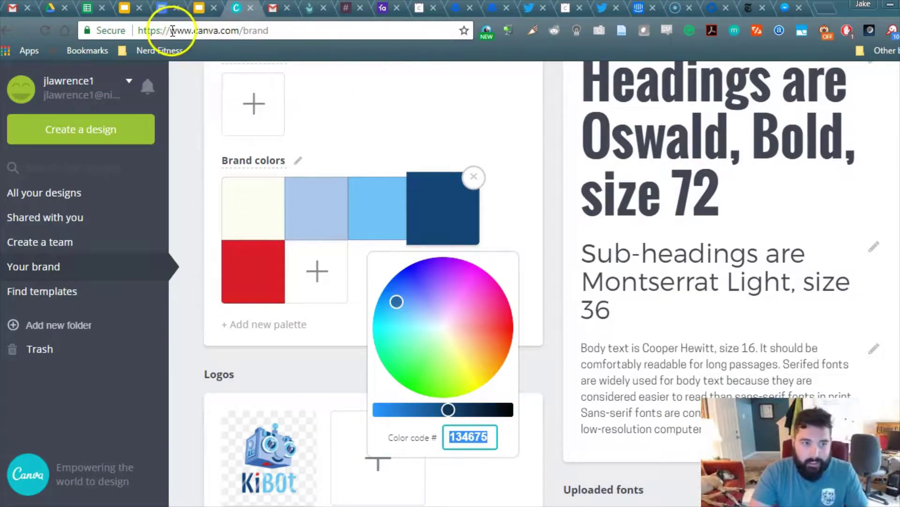
pyautogui.moveTo(169, 31); pyautogui.dragTo(273, 31)
pyautogui.click(115, 417)
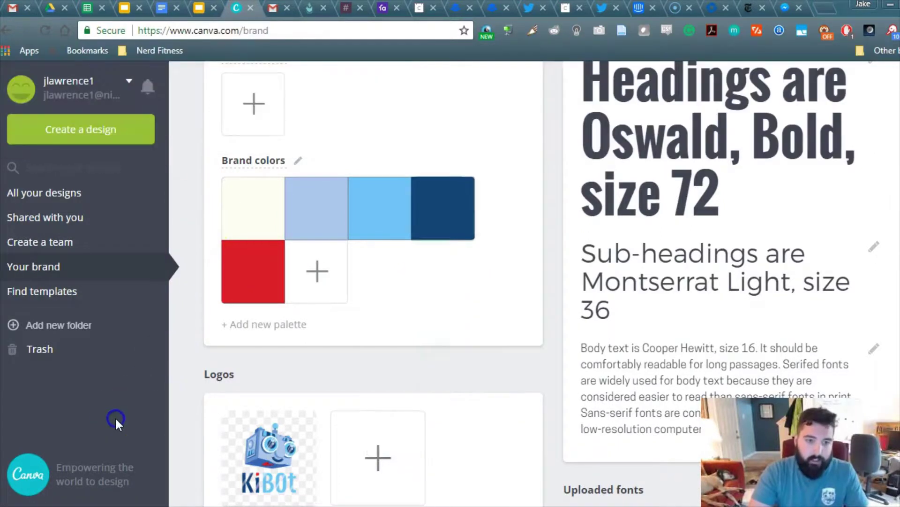
# - Show and select the light blue brand colour's code, aac7e8
pyautogui.scroll(1, 403, 370)
pyautogui.scroll(-1, 402, 370)
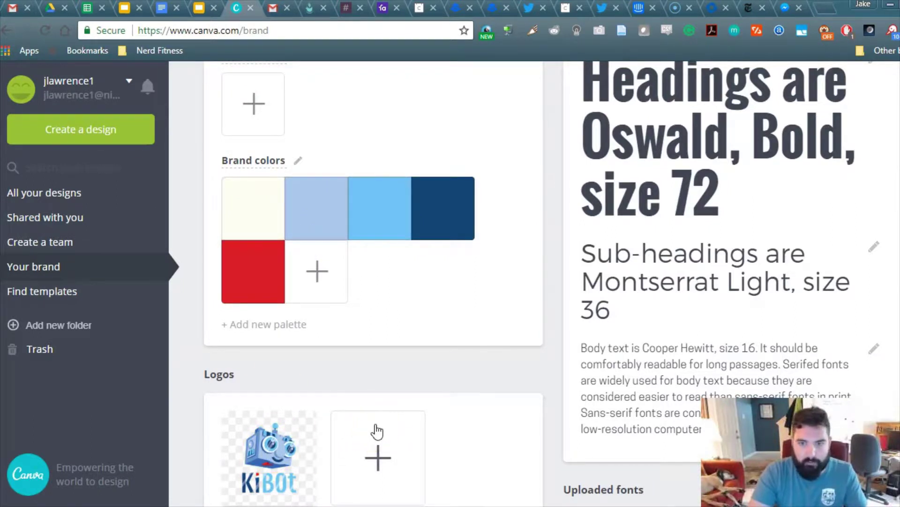
pyautogui.scroll(1, 377, 431)
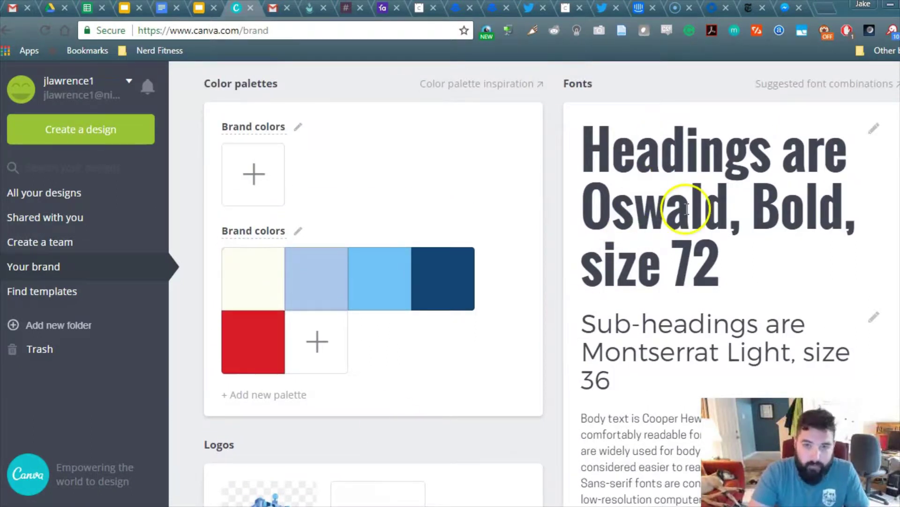
pyautogui.moveTo(323, 300)
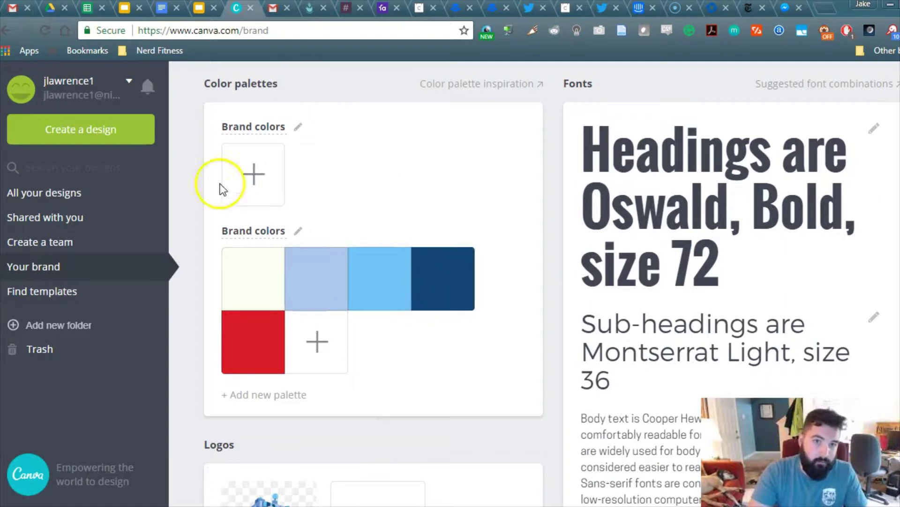
pyautogui.click(322, 275)
pyautogui.scroll(-2, 340, 471)
pyautogui.moveTo(370, 437); pyautogui.dragTo(331, 437)
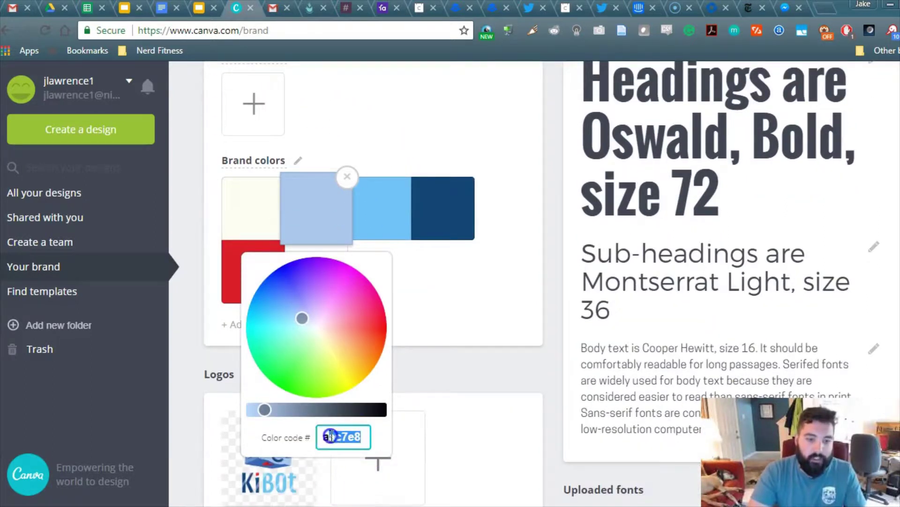
# - Try a solid custom aac7e8 background on slide 2, then undo it back to white
pyautogui.click(199, 8)
pyautogui.press('Down')
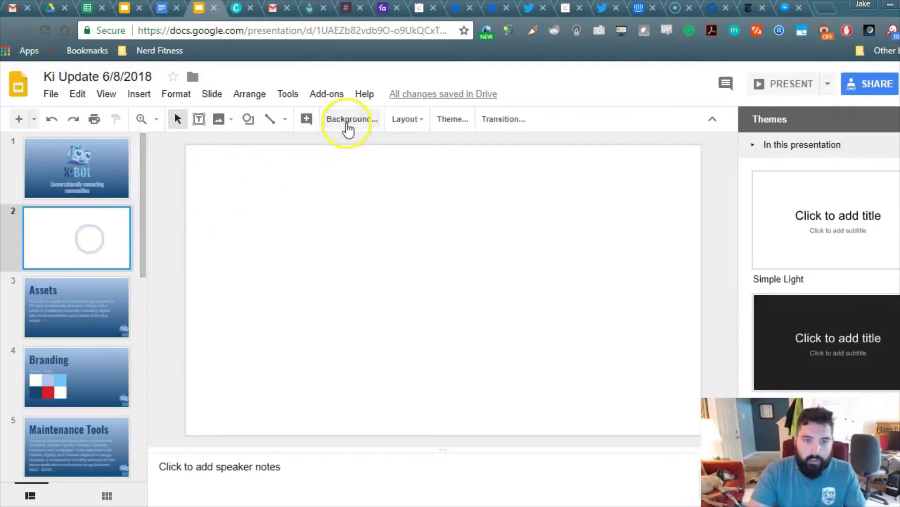
pyautogui.click(359, 123)
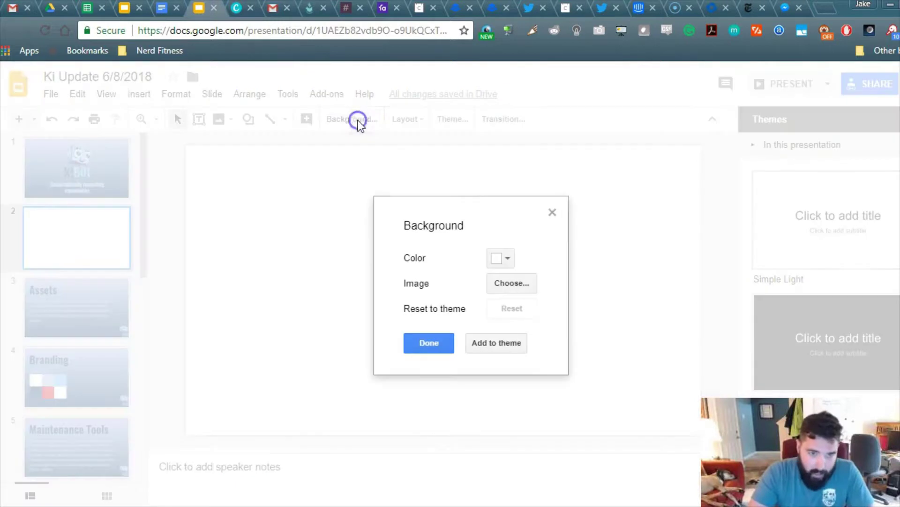
pyautogui.click(501, 257)
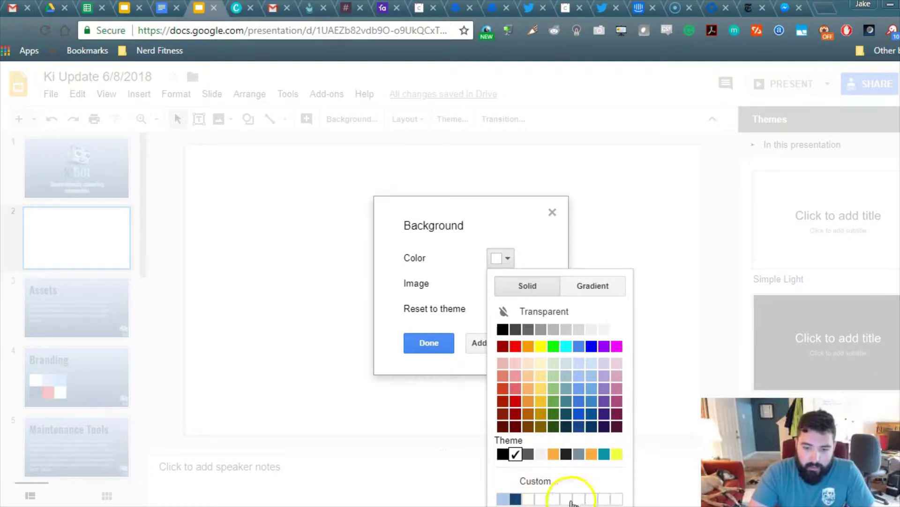
pyautogui.click(570, 500)
pyautogui.moveTo(452, 217); pyautogui.dragTo(432, 220)
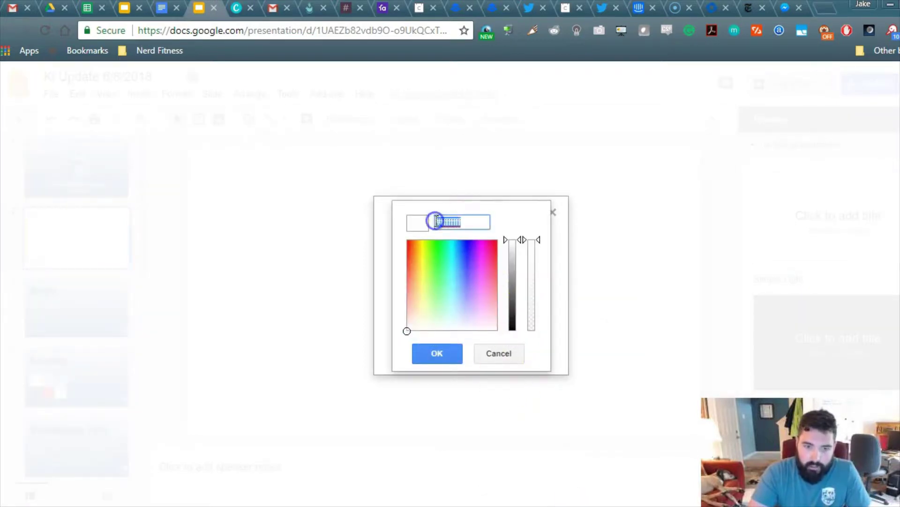
pyautogui.write('#aac7e8ff')
pyautogui.click(435, 353)
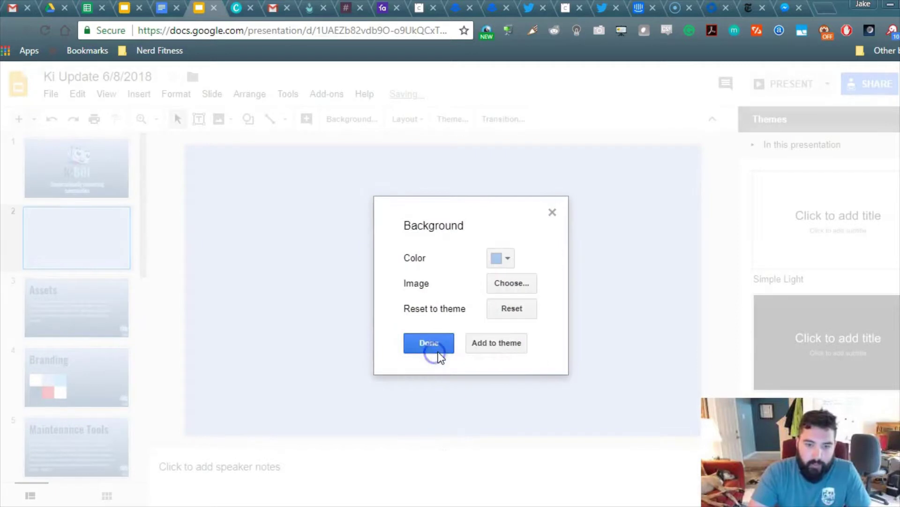
pyautogui.click(552, 212)
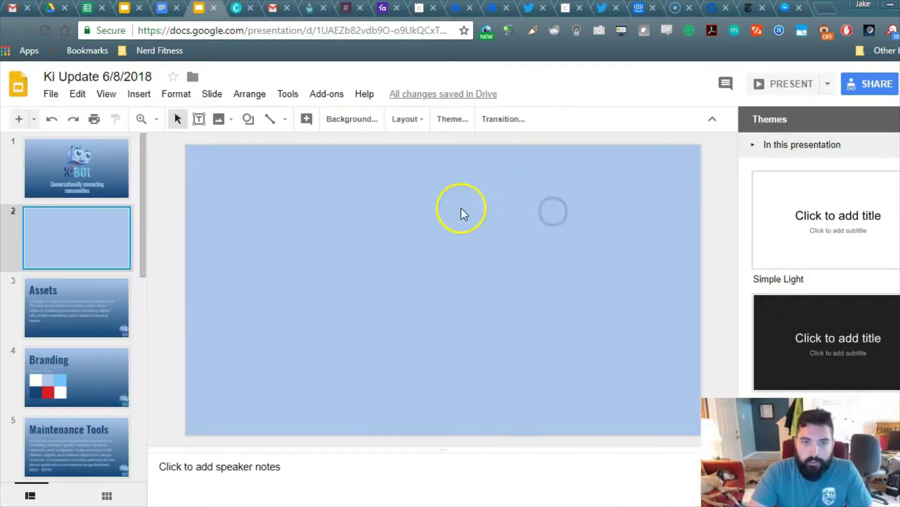
pyautogui.hotkey('ctrl', 'z')
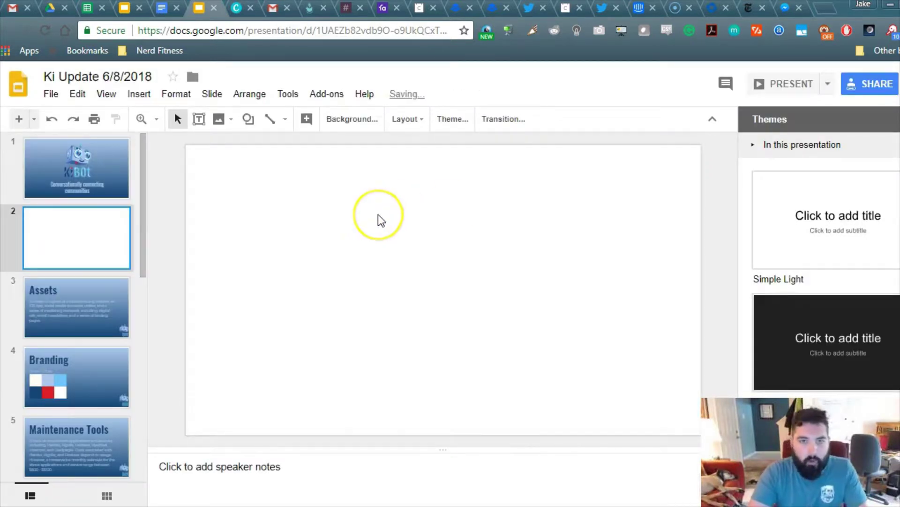
# - In Canva, show and select the dark blue brand colour code 134675
pyautogui.click(235, 8)
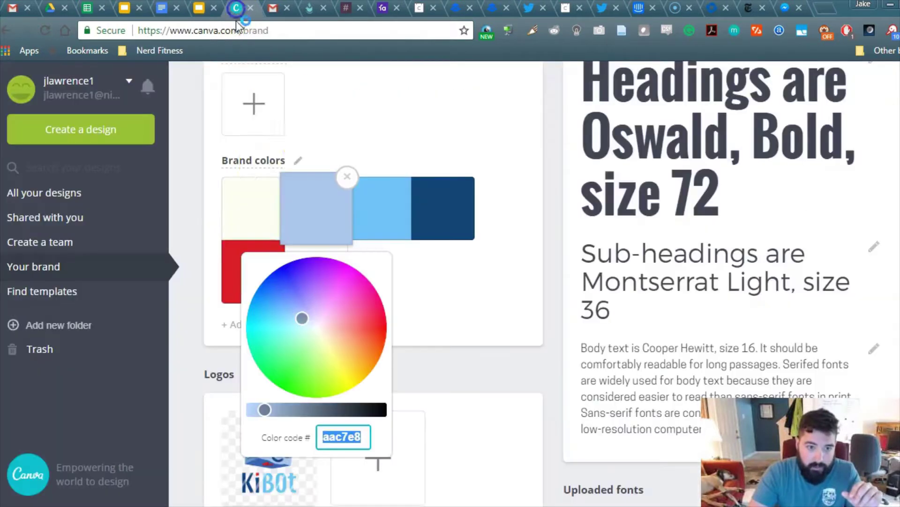
pyautogui.click(435, 206)
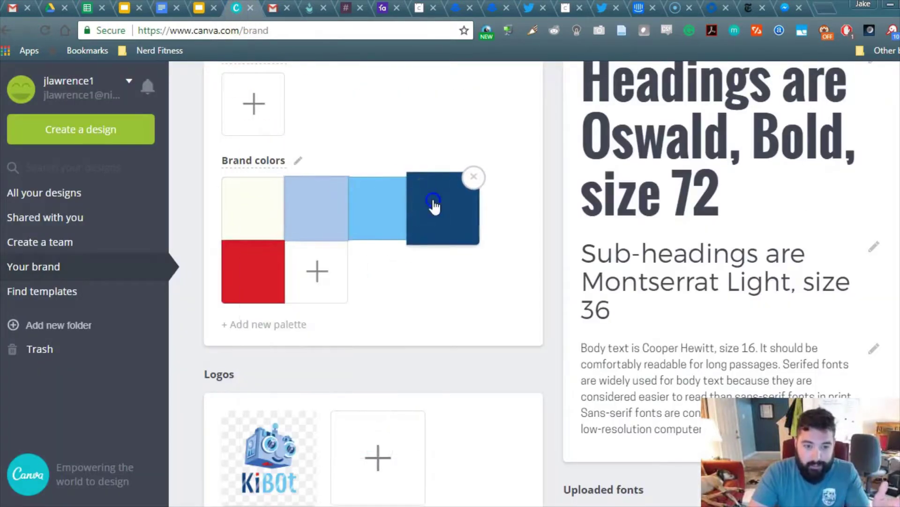
pyautogui.doubleClick(469, 436)
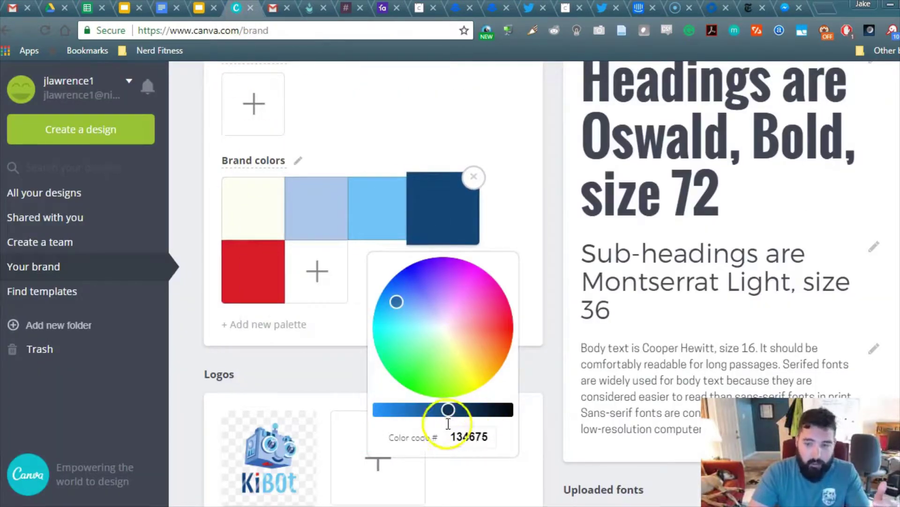
# - Apply a preset grey gradient background to slide 2, then compare it with slide 1
pyautogui.click(199, 8)
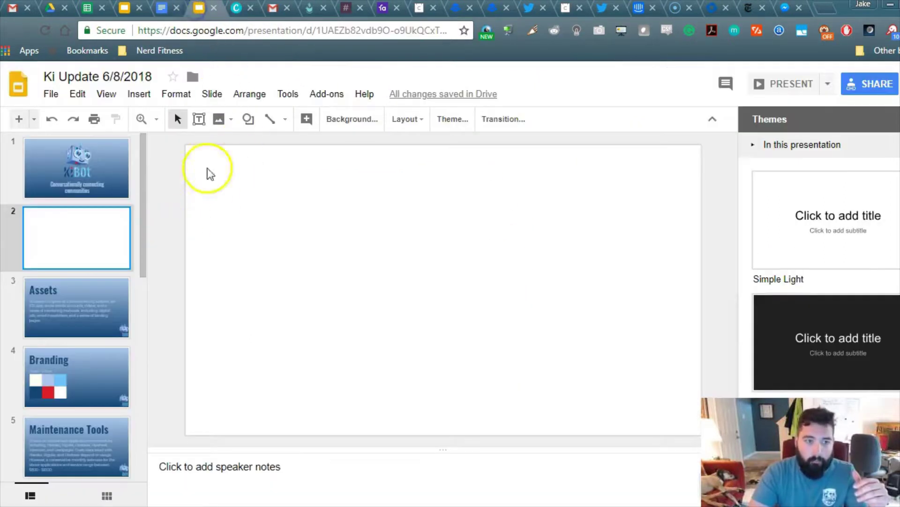
pyautogui.click(336, 117)
pyautogui.click(500, 258)
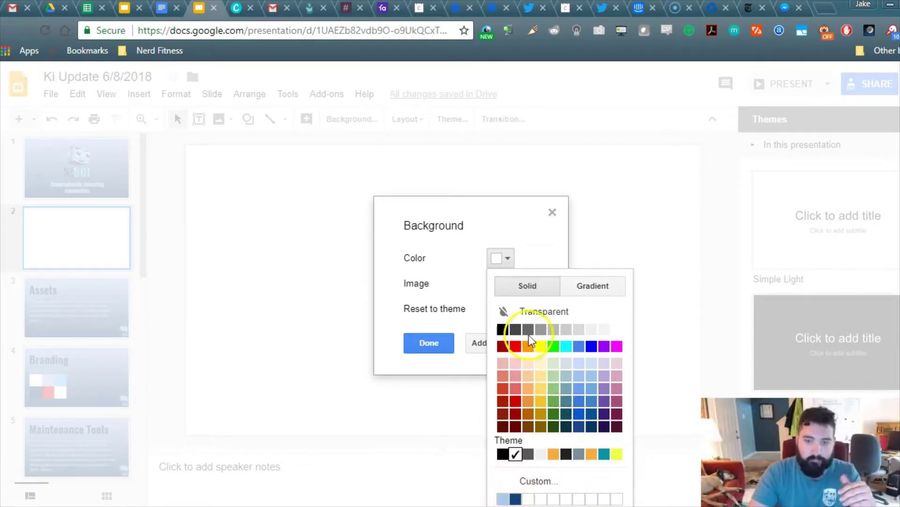
pyautogui.click(599, 287)
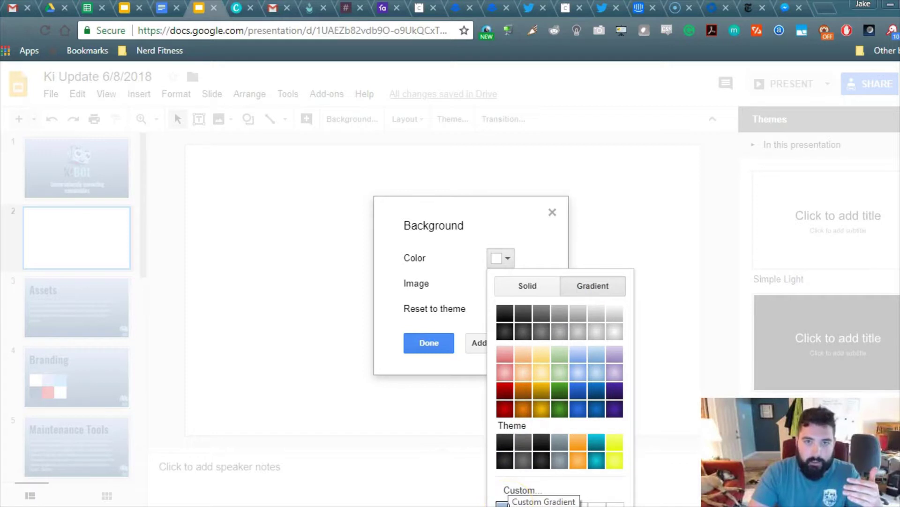
pyautogui.click(505, 502)
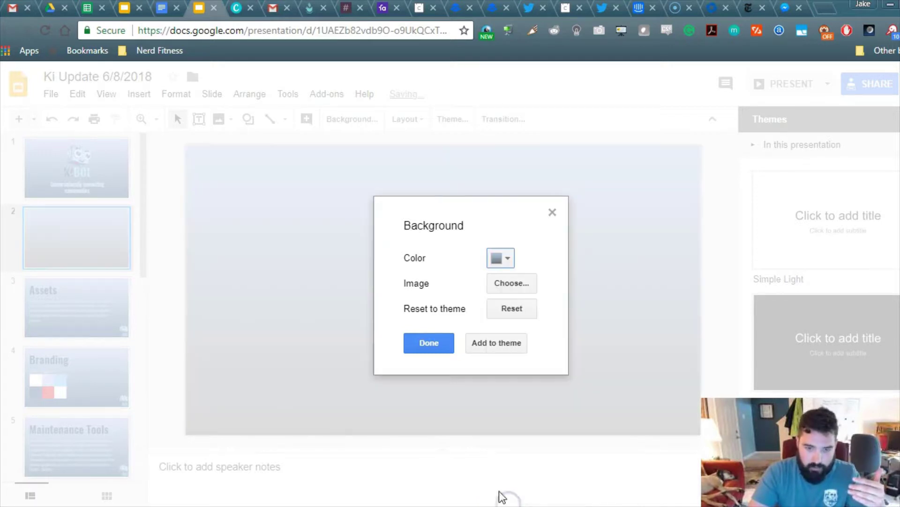
pyautogui.click(438, 348)
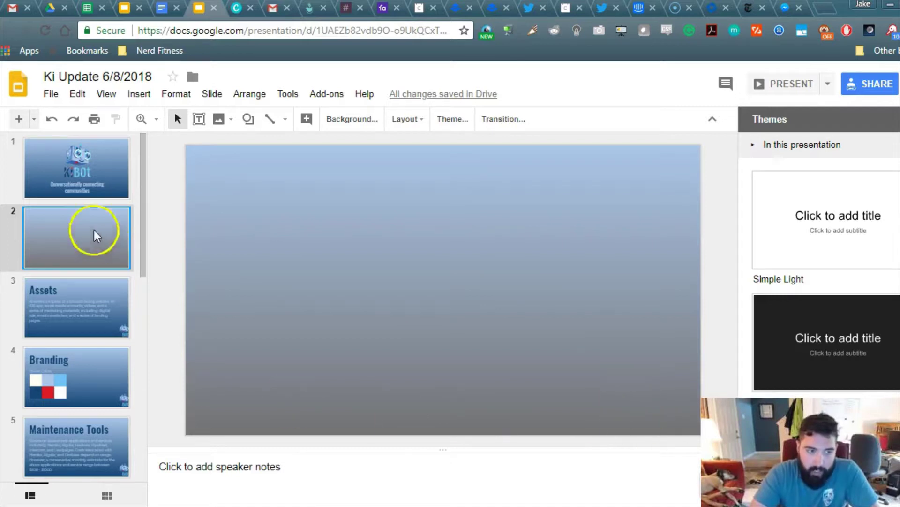
pyautogui.click(74, 171)
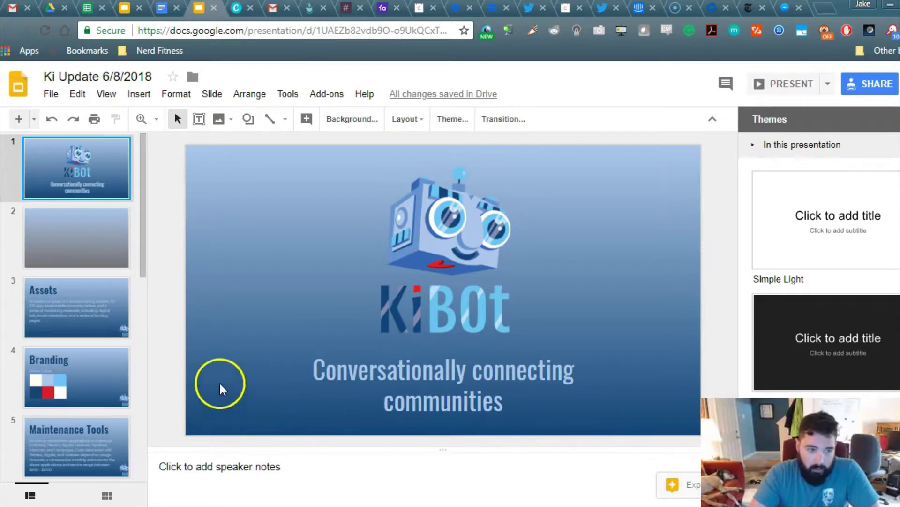
pyautogui.click(90, 253)
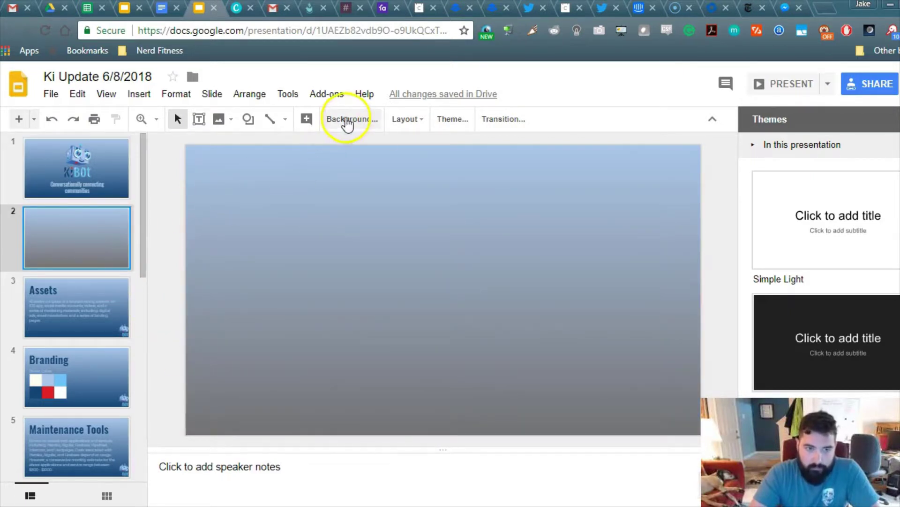
# - Open Custom Gradient from slide 2's background Gradient colour options
pyautogui.click(346, 119)
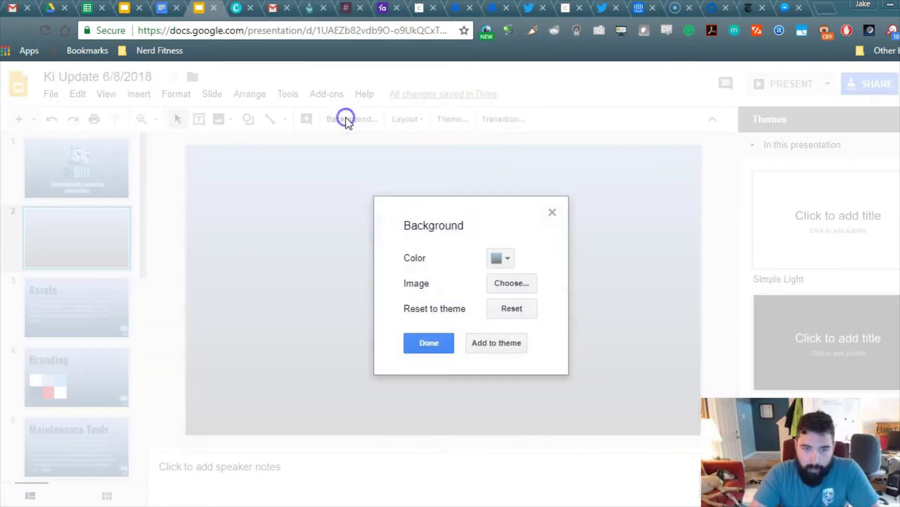
pyautogui.click(502, 258)
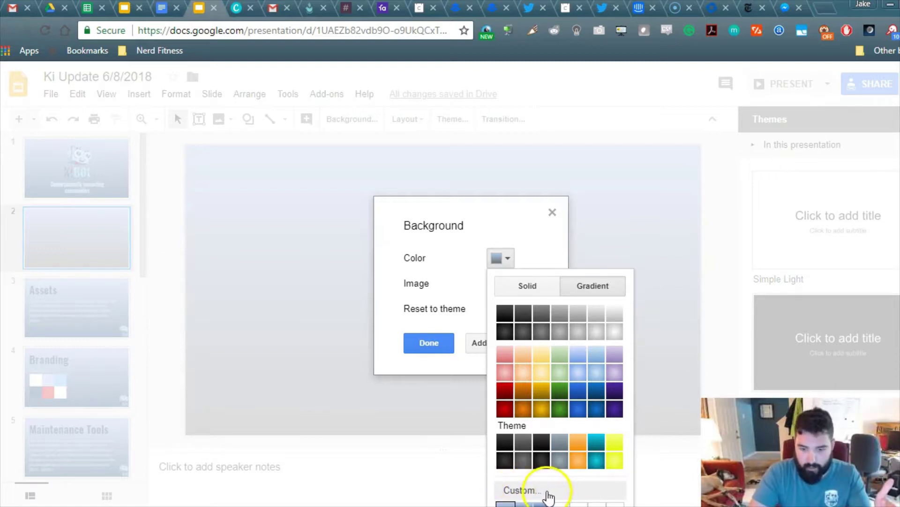
pyautogui.click(530, 492)
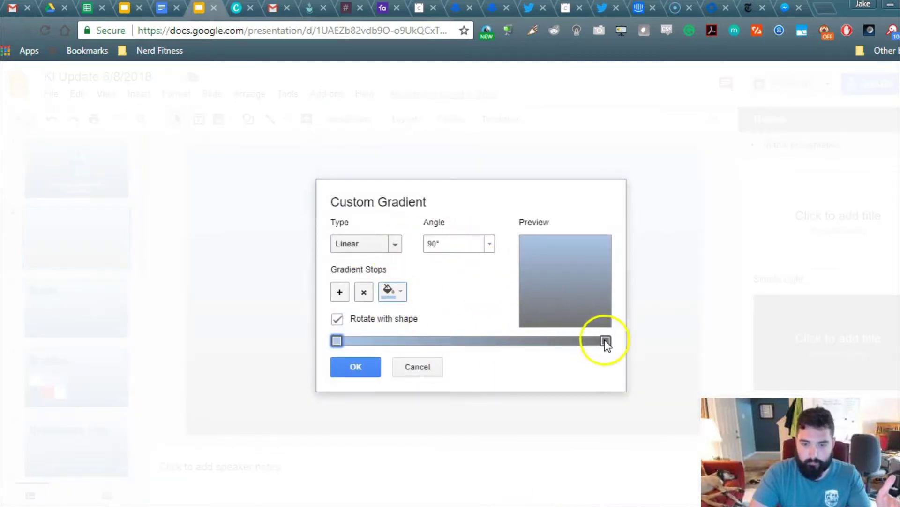
# - Select the light blue left and grey right gradient stops in turn, and try adding a stop
pyautogui.click(552, 340)
pyautogui.click(337, 340)
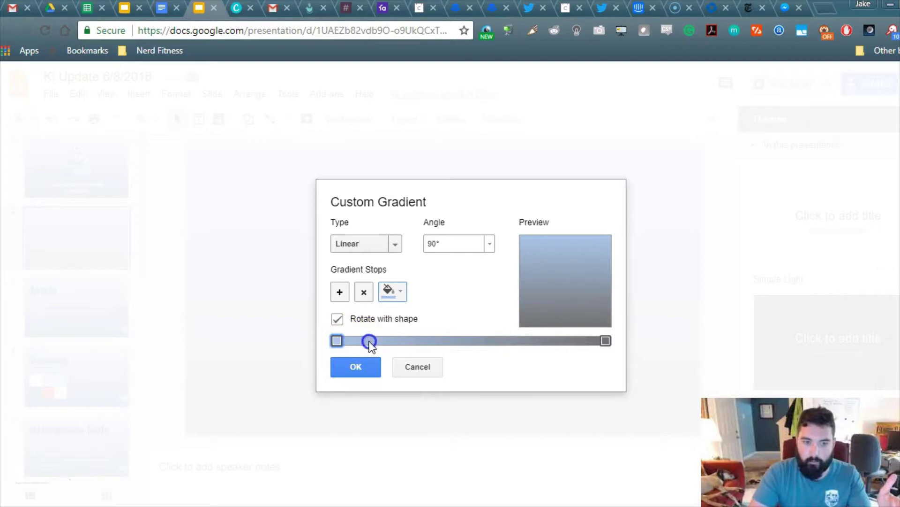
pyautogui.click(605, 340)
pyautogui.click(337, 340)
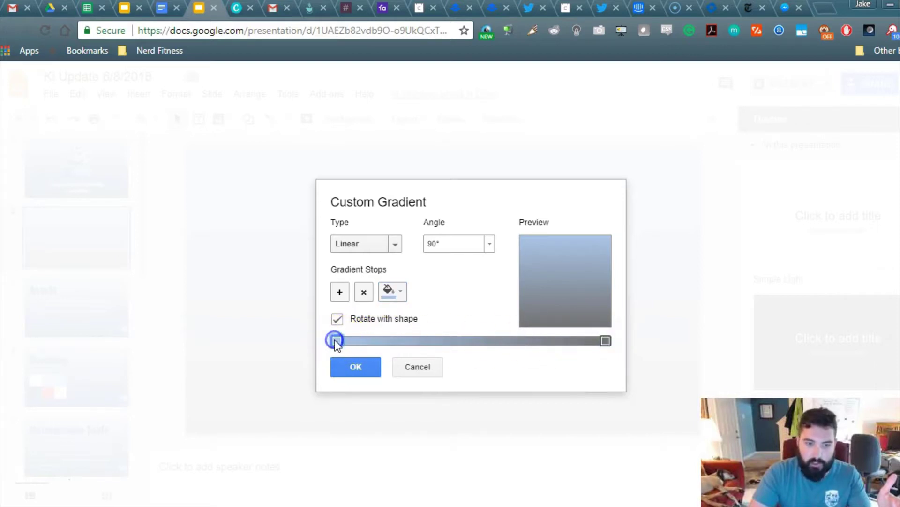
pyautogui.click(336, 341)
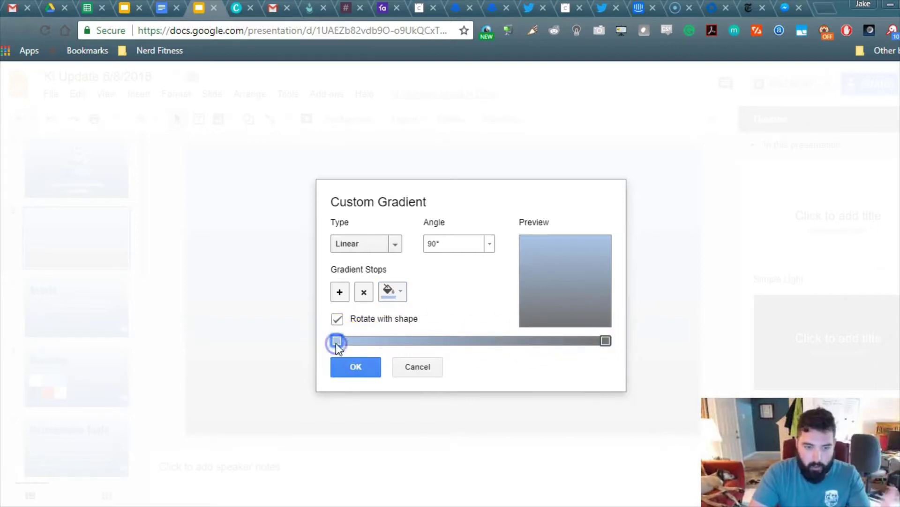
pyautogui.click(605, 340)
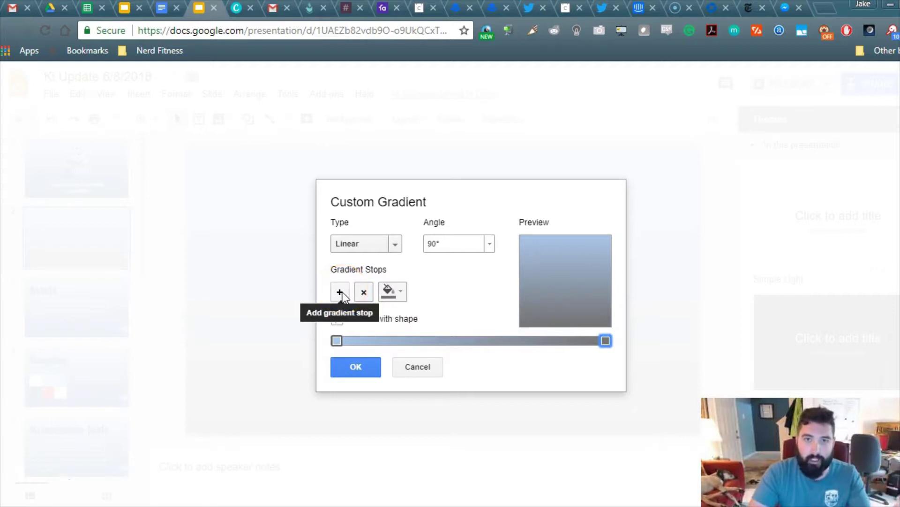
pyautogui.click(339, 341)
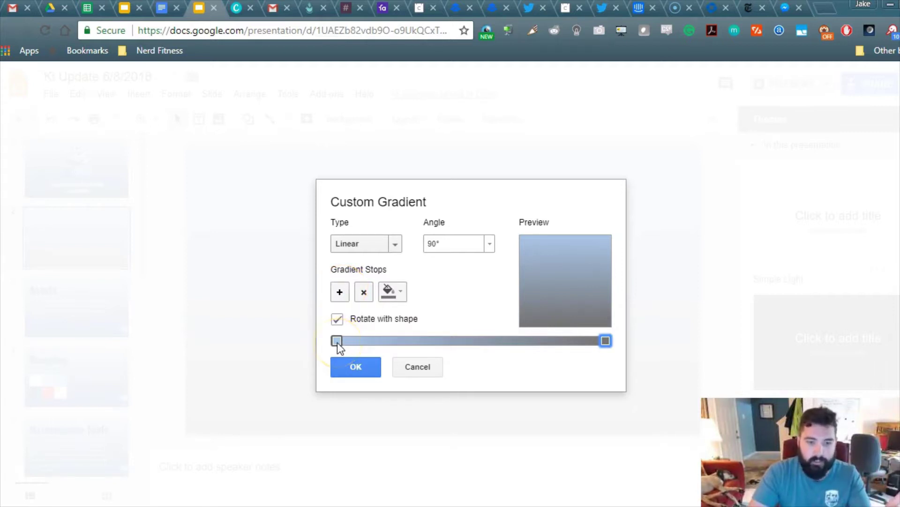
pyautogui.click(604, 341)
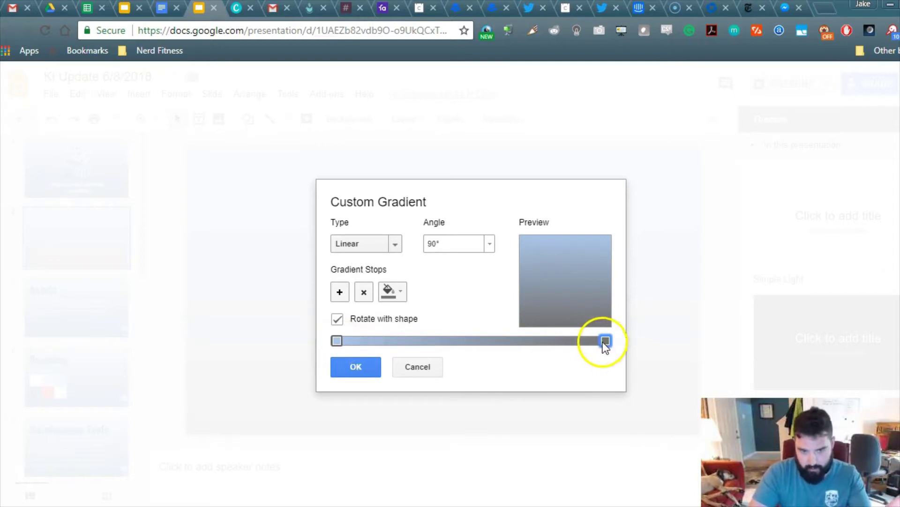
pyautogui.click(341, 293)
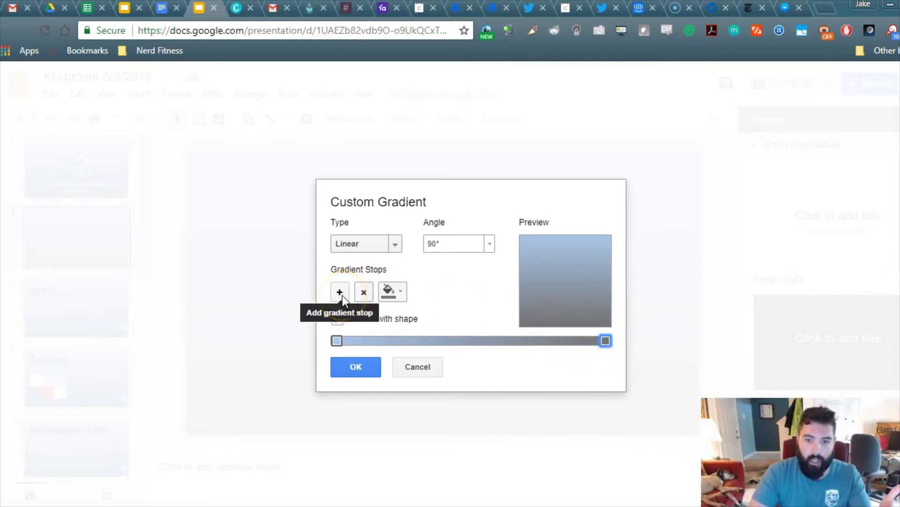
# - Add a dark brand blue 134675 middle stop and apply the light blue–dark blue–grey gradient
pyautogui.click(341, 293)
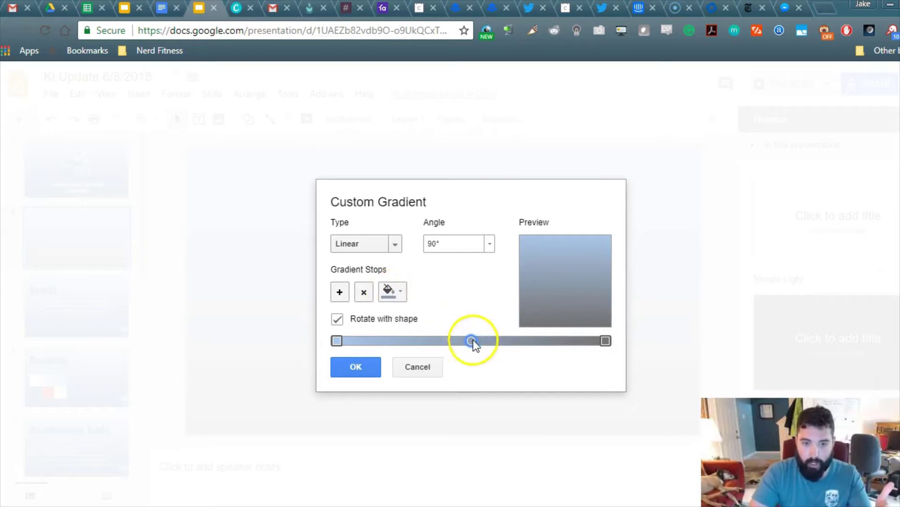
pyautogui.click(398, 291)
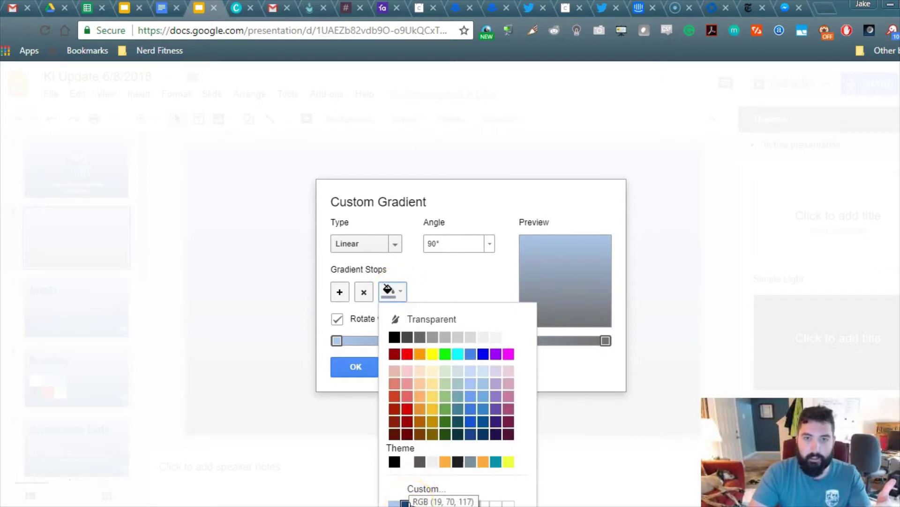
pyautogui.click(405, 503)
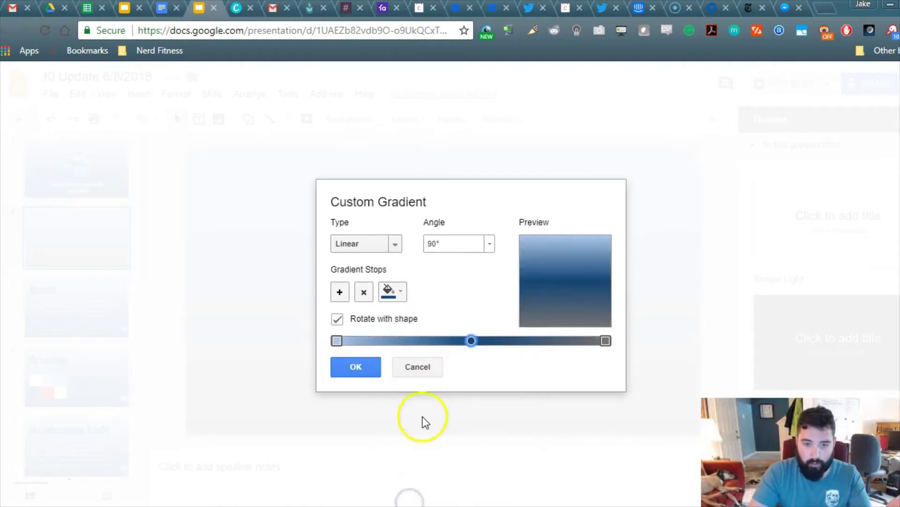
pyautogui.click(364, 370)
pyautogui.click(425, 342)
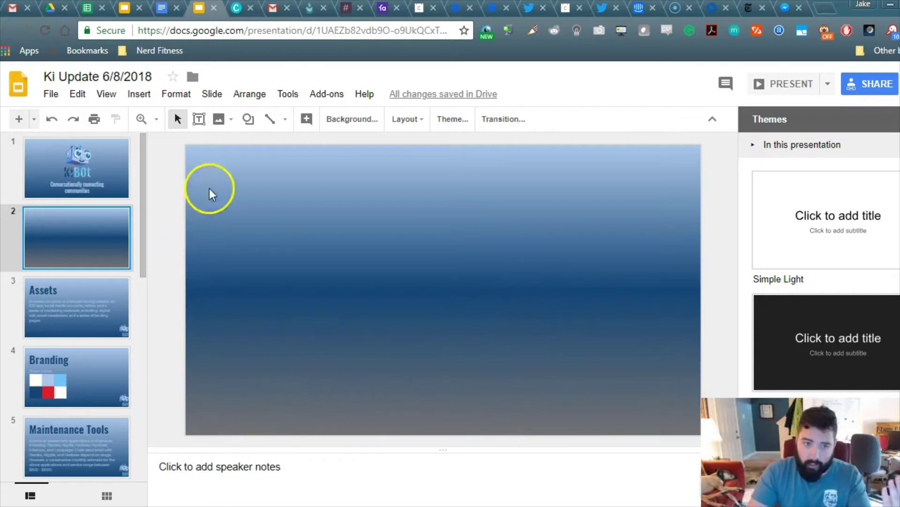
# - Drag the dark blue gradient stop to the bar's right end and apply the light-to-dark blue gradient
pyautogui.click(348, 119)
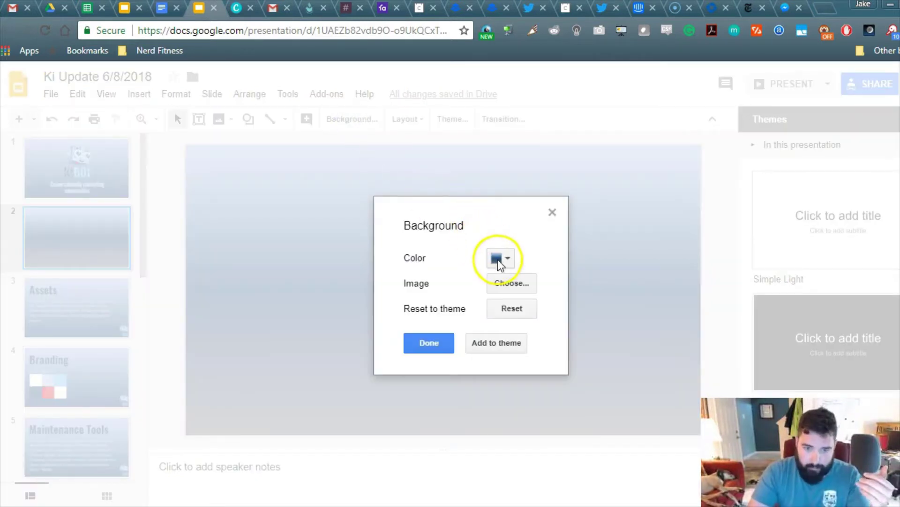
pyautogui.click(500, 258)
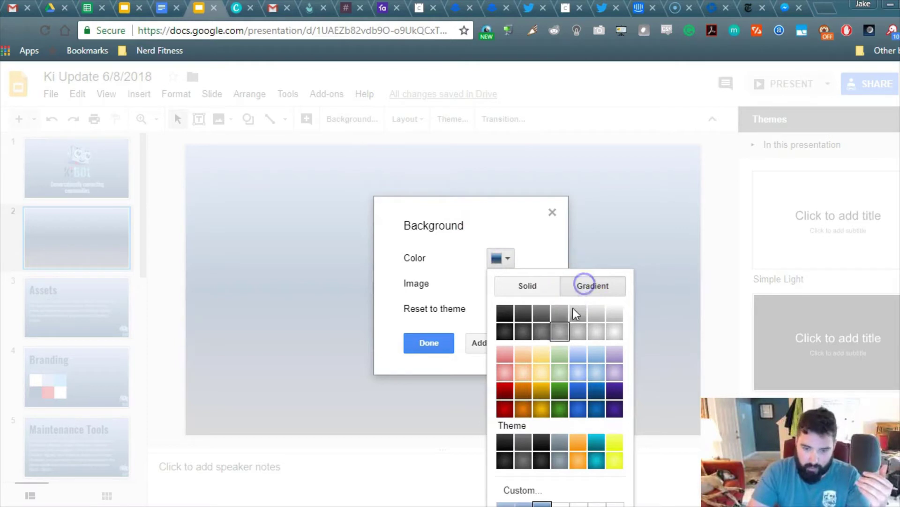
pyautogui.click(522, 490)
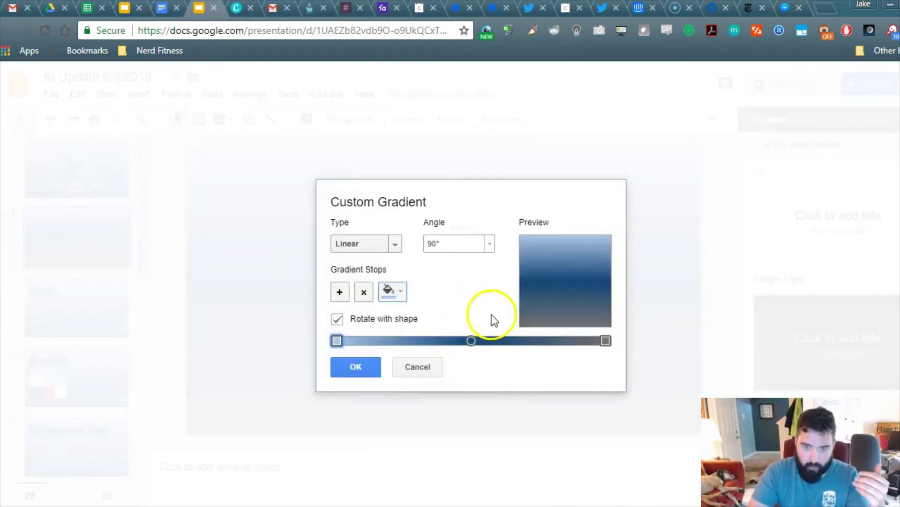
pyautogui.click(471, 341)
pyautogui.moveTo(470, 341); pyautogui.dragTo(547, 346)
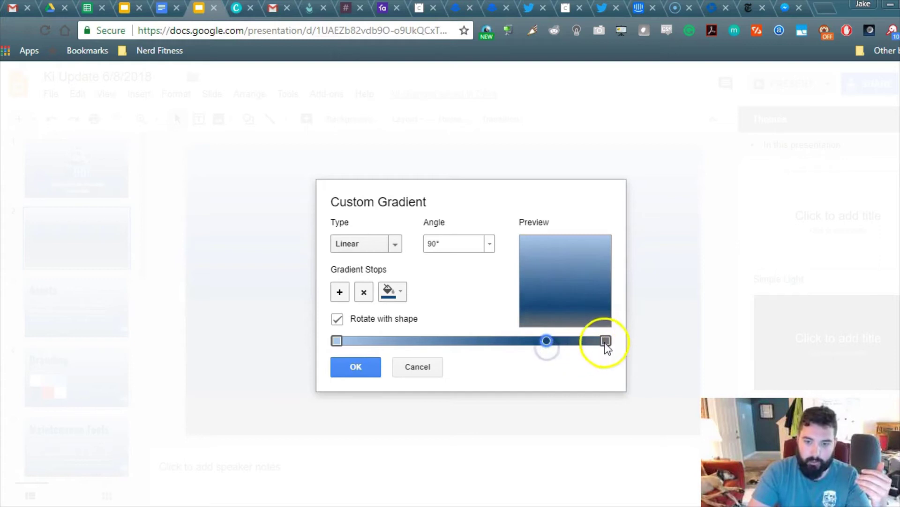
pyautogui.click(580, 336)
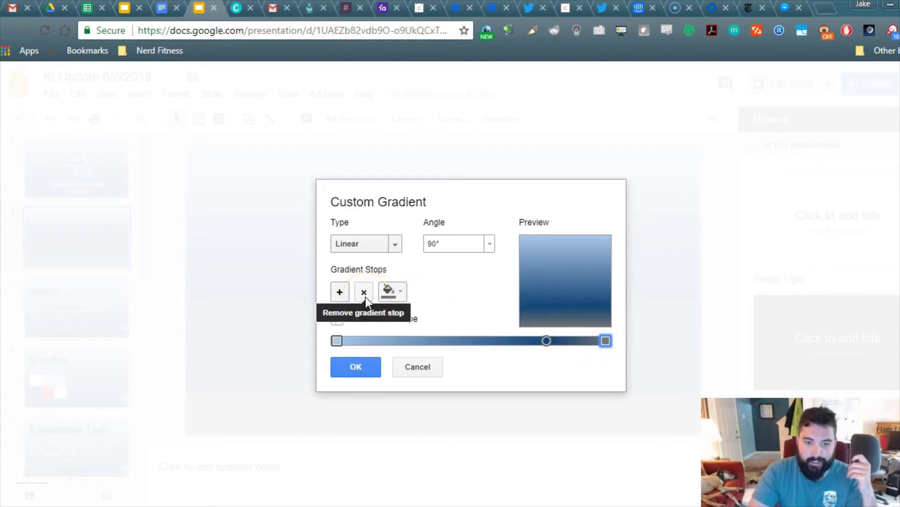
pyautogui.click(546, 341)
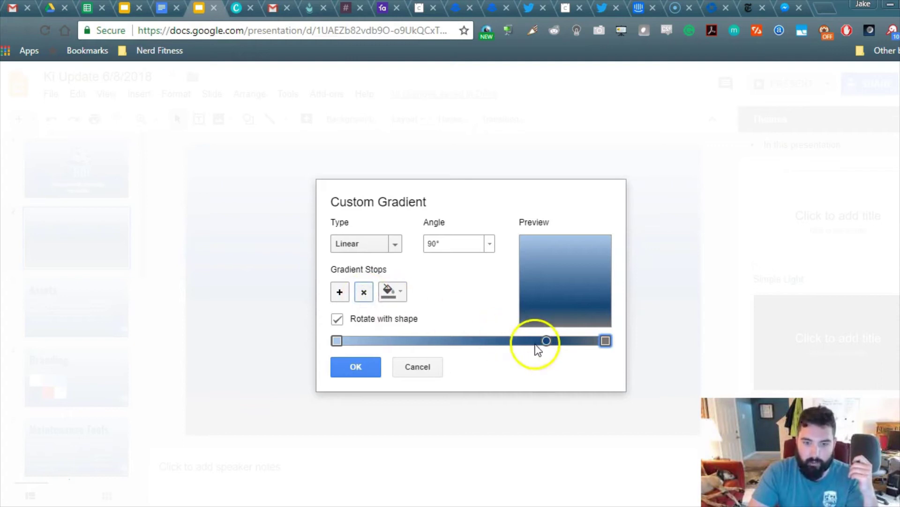
pyautogui.moveTo(546, 341); pyautogui.dragTo(623, 342)
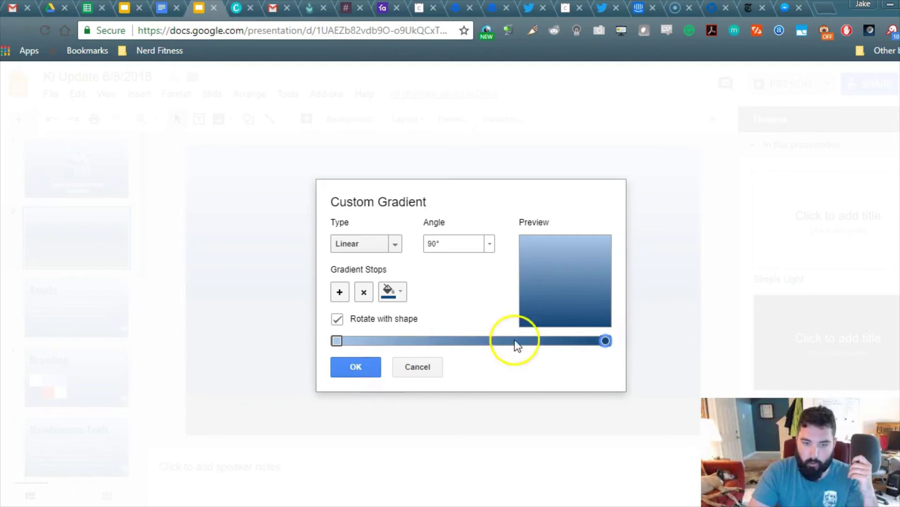
pyautogui.click(352, 366)
pyautogui.click(421, 347)
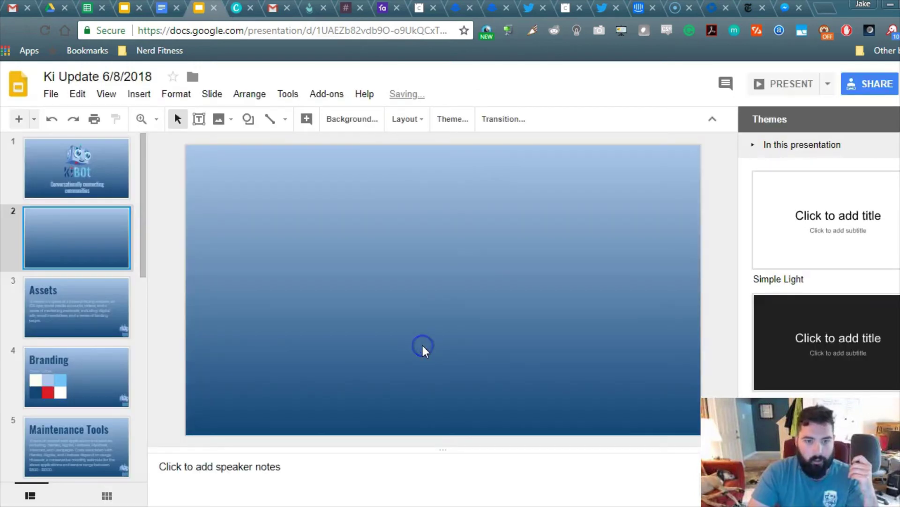
# - Compare slide 2's new background with slide 1 and slide 5, Maintenance Tools
pyautogui.click(42, 187)
pyautogui.click(52, 225)
pyautogui.scroll(-3, 61, 258)
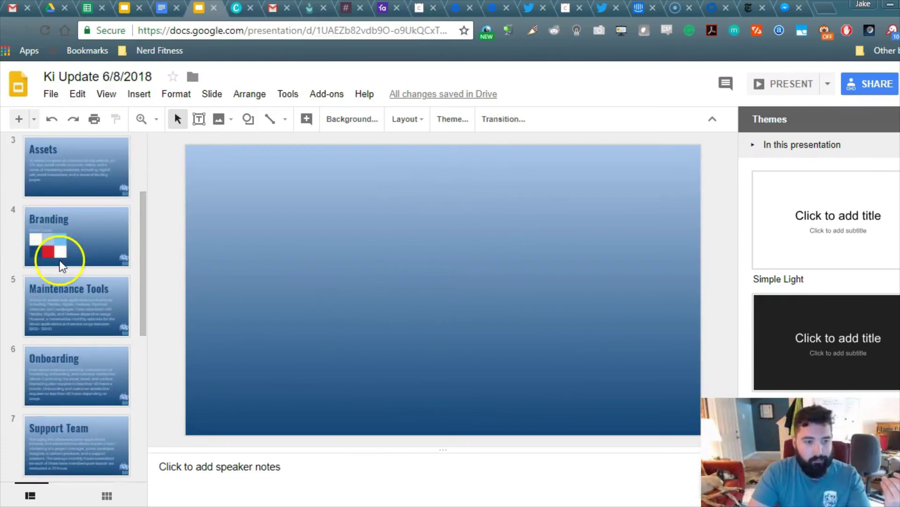
pyautogui.click(63, 290)
pyautogui.scroll(3, 66, 300)
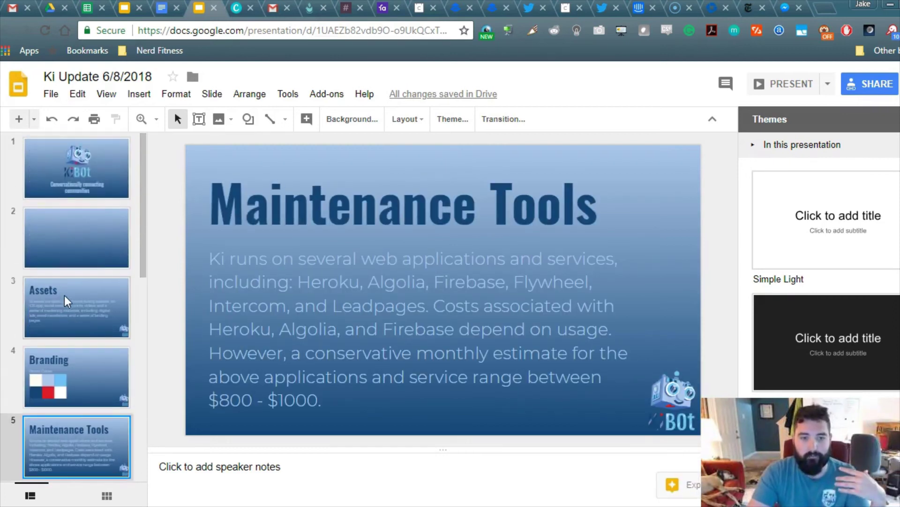